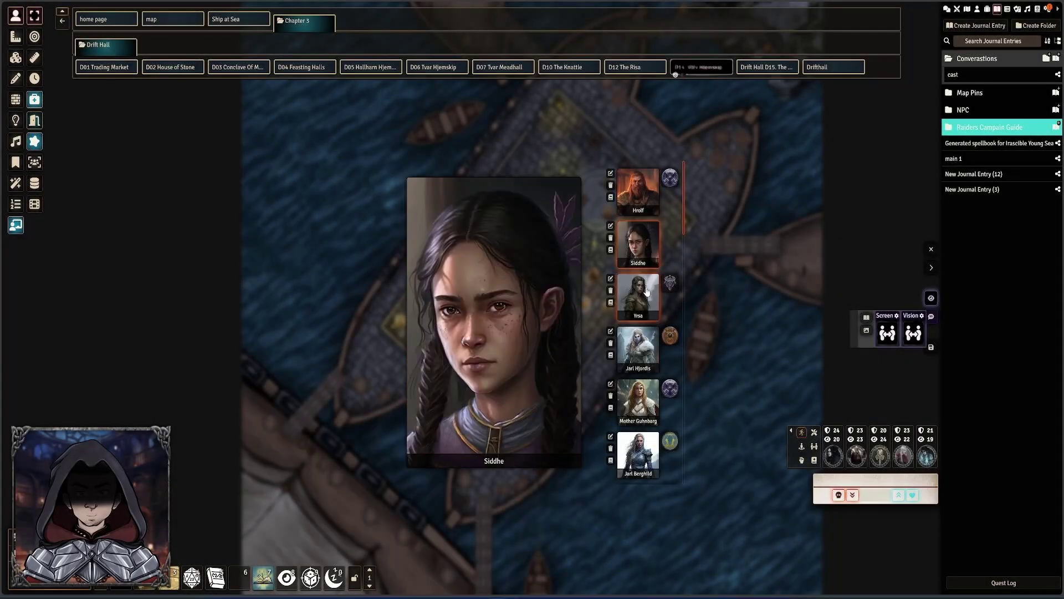
- Make Yrsa the conversation's active participant and bring the hidden conversation back into view
{"action": "left_click", "coordinate": [647, 291]}
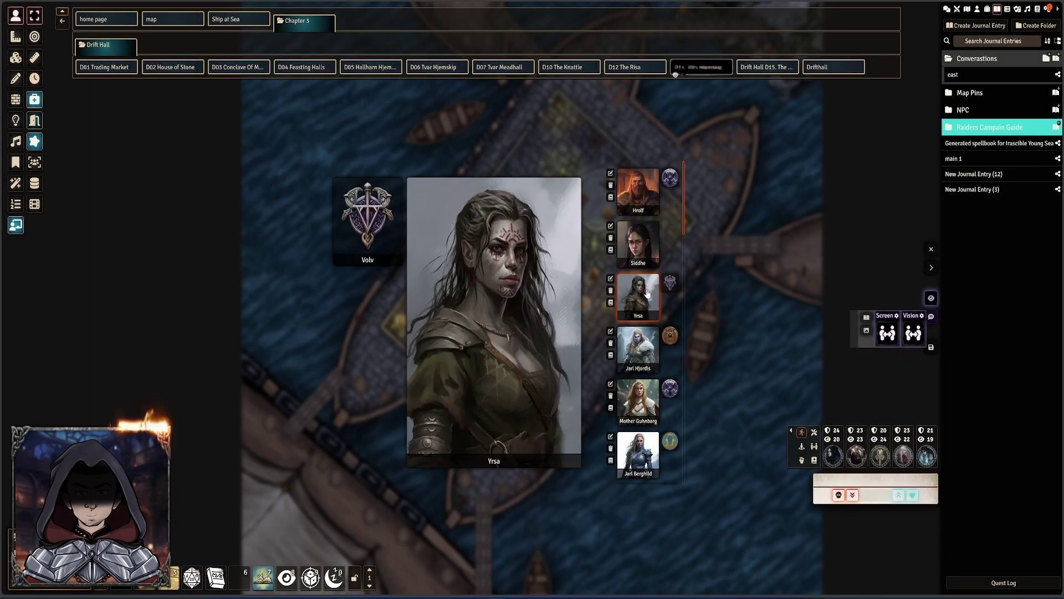
{"action": "left_click", "coordinate": [637, 348]}
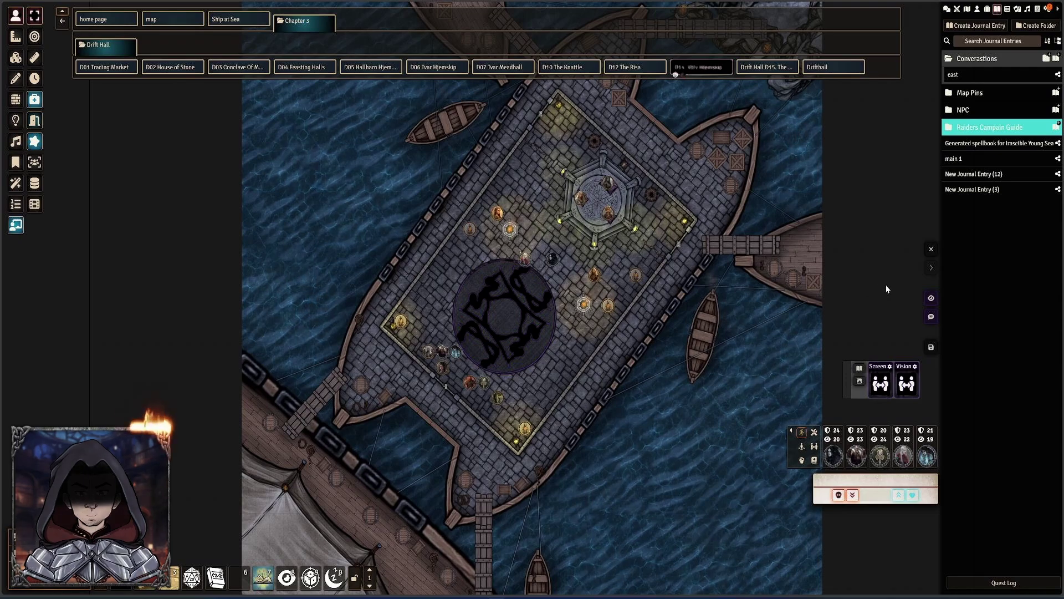
{"action": "left_click", "coordinate": [932, 298]}
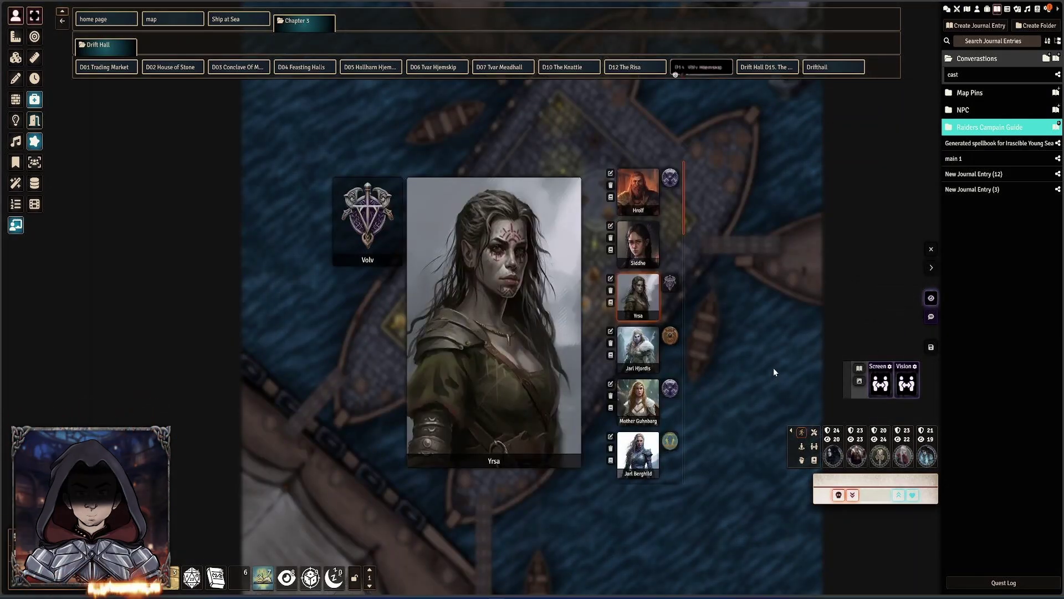
- Switch the active participant between Siddhe, Hrolf, Yrsa and Jarl Hjordis
{"action": "left_click", "coordinate": [645, 253]}
{"action": "left_click", "coordinate": [641, 197]}
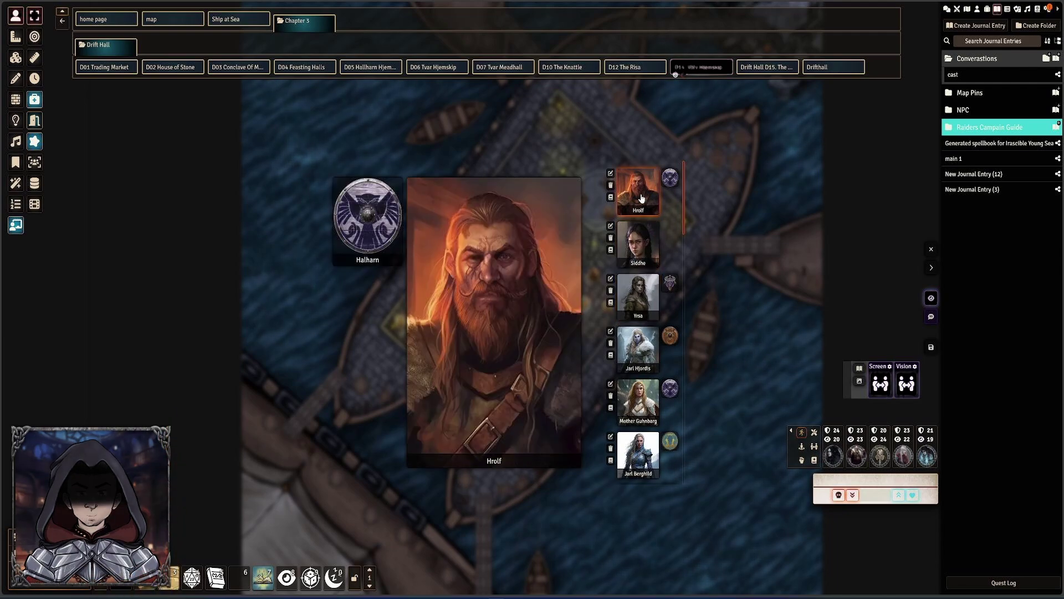
{"action": "left_click", "coordinate": [638, 313]}
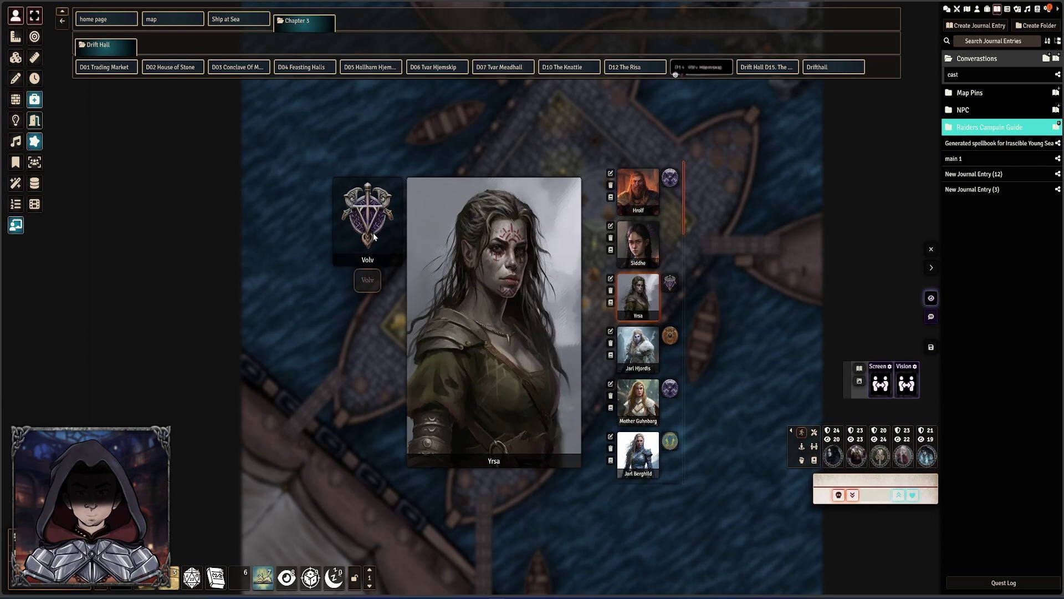
{"action": "left_click", "coordinate": [638, 348]}
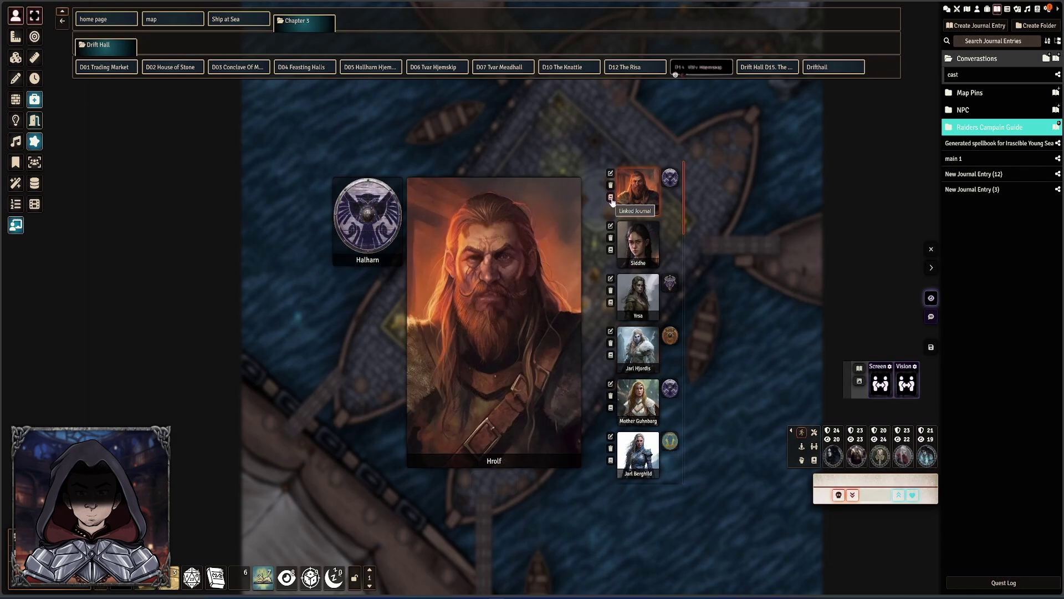
- Open the journal linked to Hrolf, look at its page and close it
{"action": "left_click", "coordinate": [611, 198]}
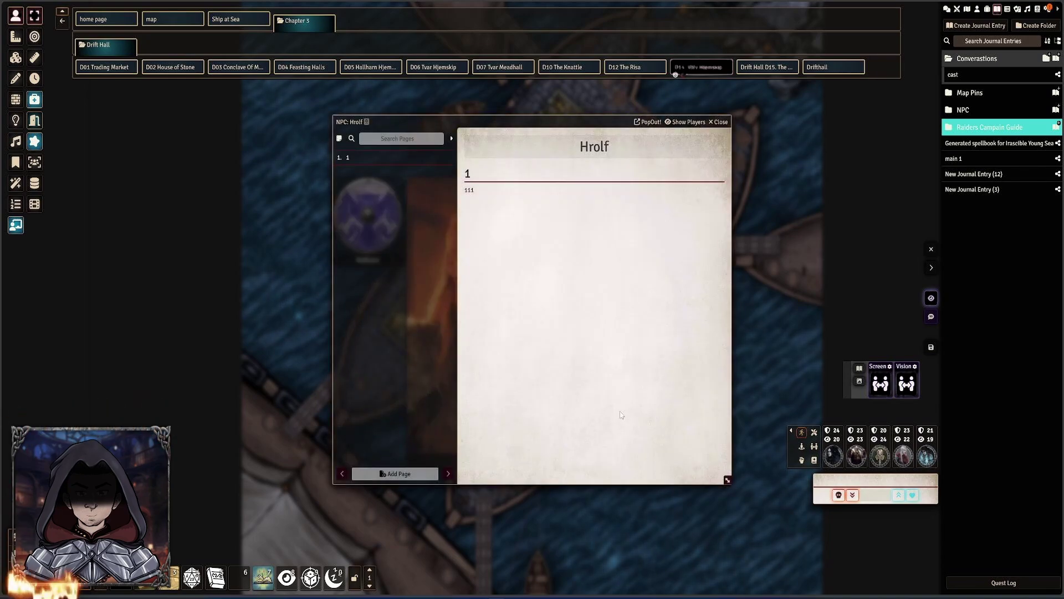
{"action": "left_click", "coordinate": [719, 122]}
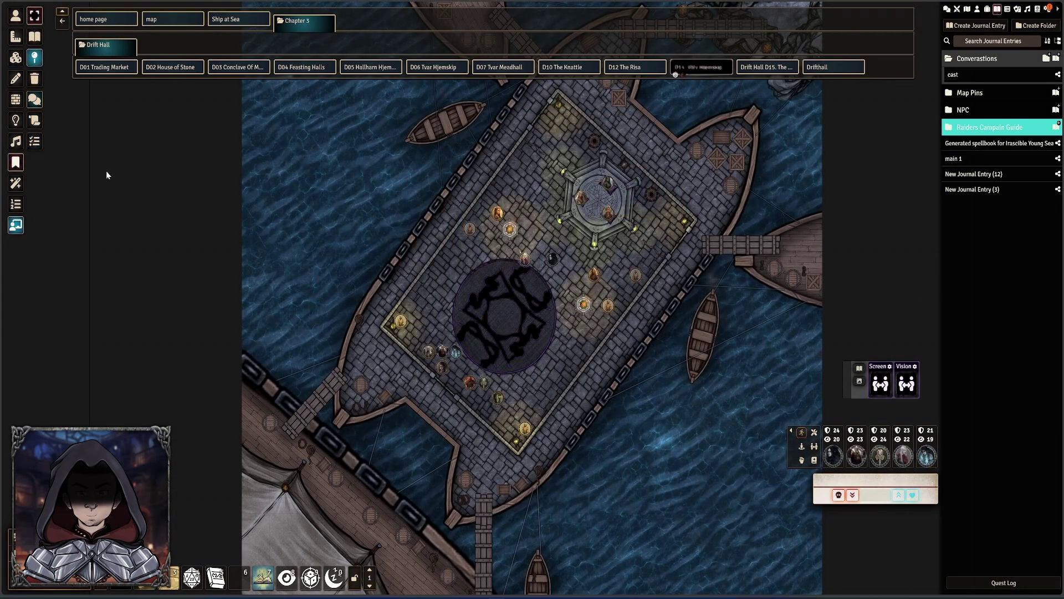
- Create a new conversation with the party actors Friða Björn, Hoder and Rauðr as participants and start it
{"action": "left_click", "coordinate": [16, 166]}
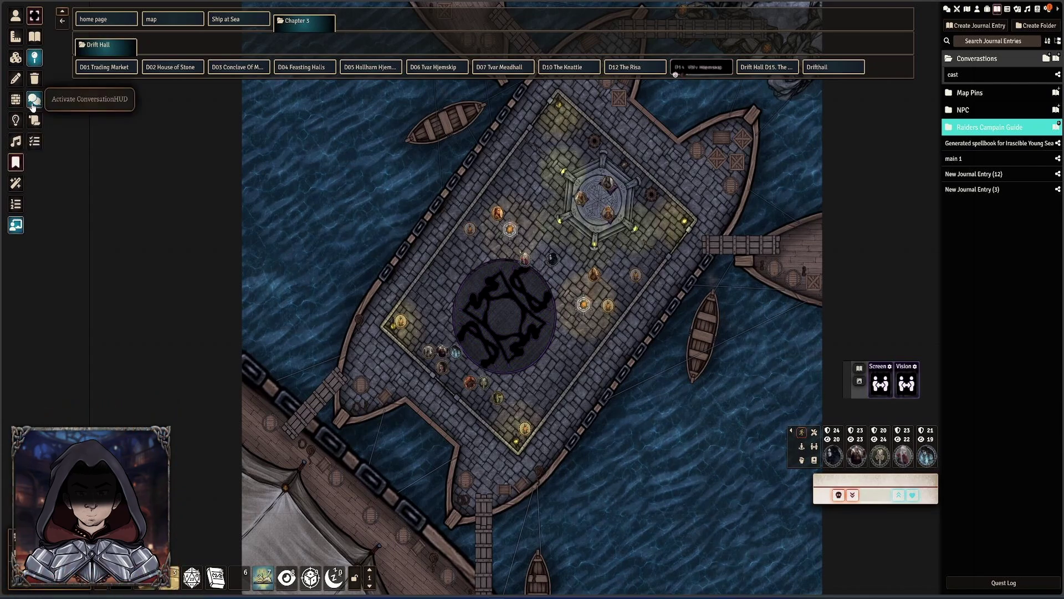
{"action": "left_click", "coordinate": [32, 104]}
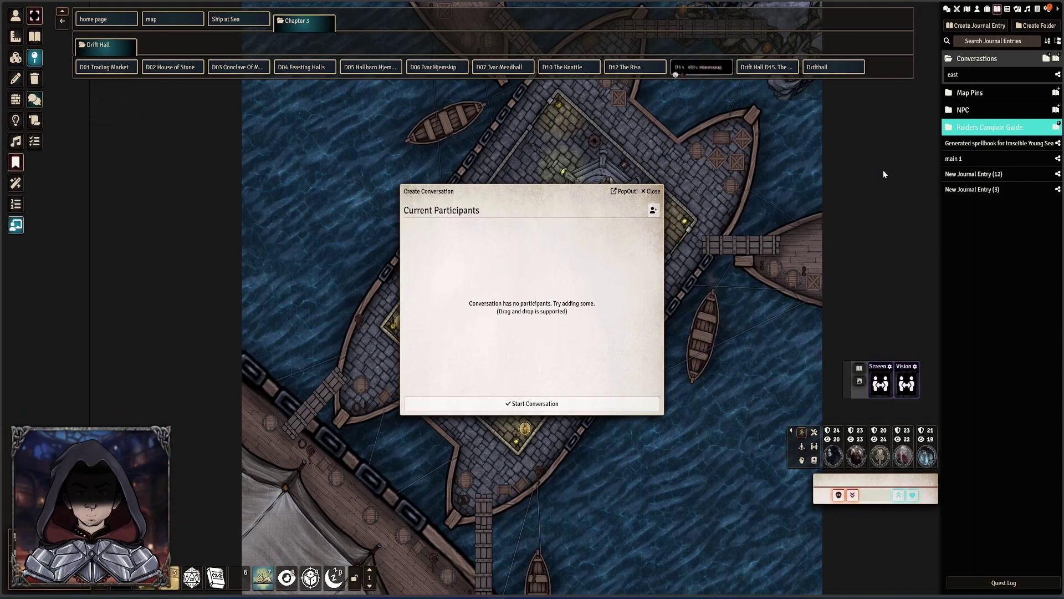
{"action": "left_click", "coordinate": [977, 9]}
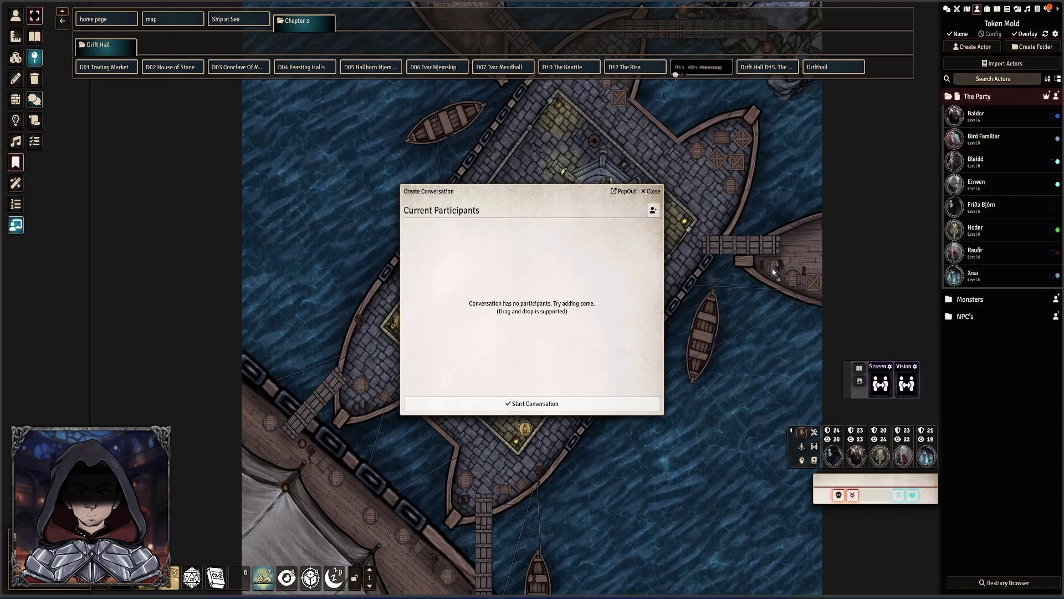
{"action": "left_click_drag", "start_coordinate": [694, 288], "coordinate": [532, 299]}
{"action": "left_click_drag", "start_coordinate": [976, 227], "coordinate": [532, 297]}
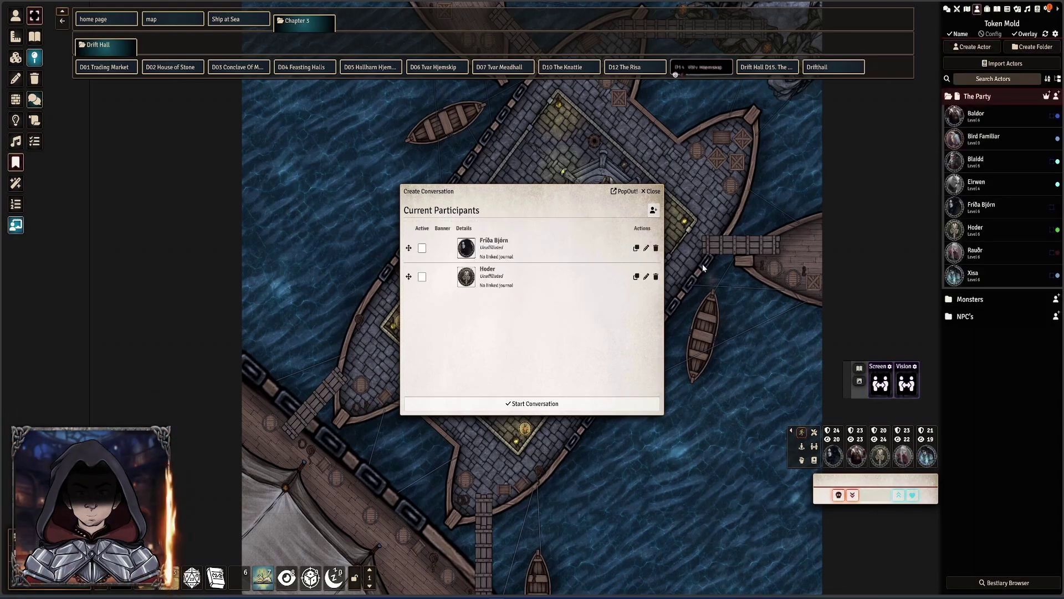
{"action": "left_click_drag", "start_coordinate": [975, 250], "coordinate": [532, 300]}
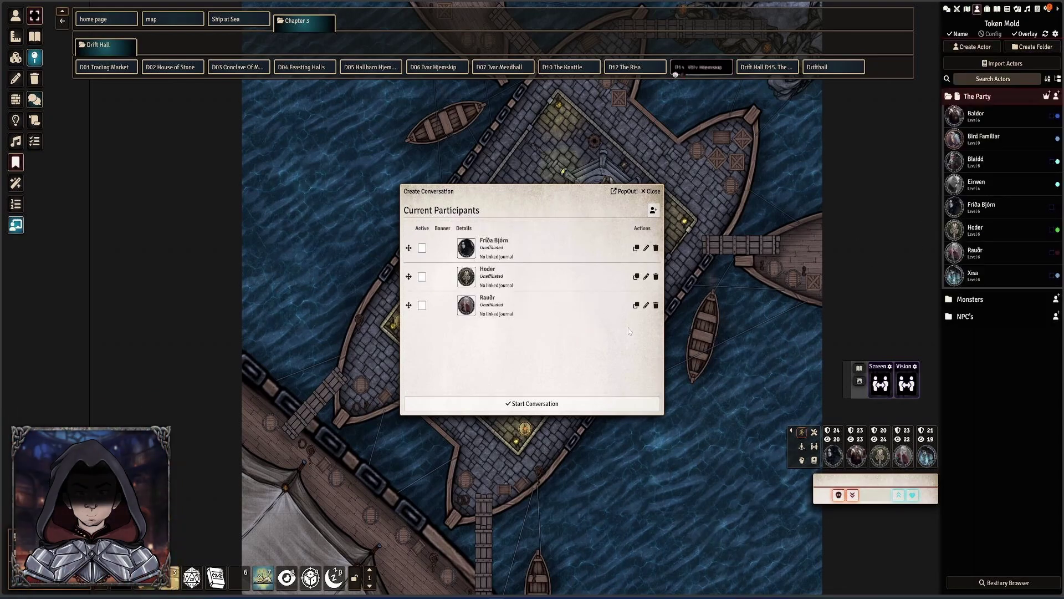
{"action": "left_click", "coordinate": [560, 409]}
- Make Hoder the active participant of the party conversation, followed by Friða Björn
{"action": "left_click", "coordinate": [639, 296]}
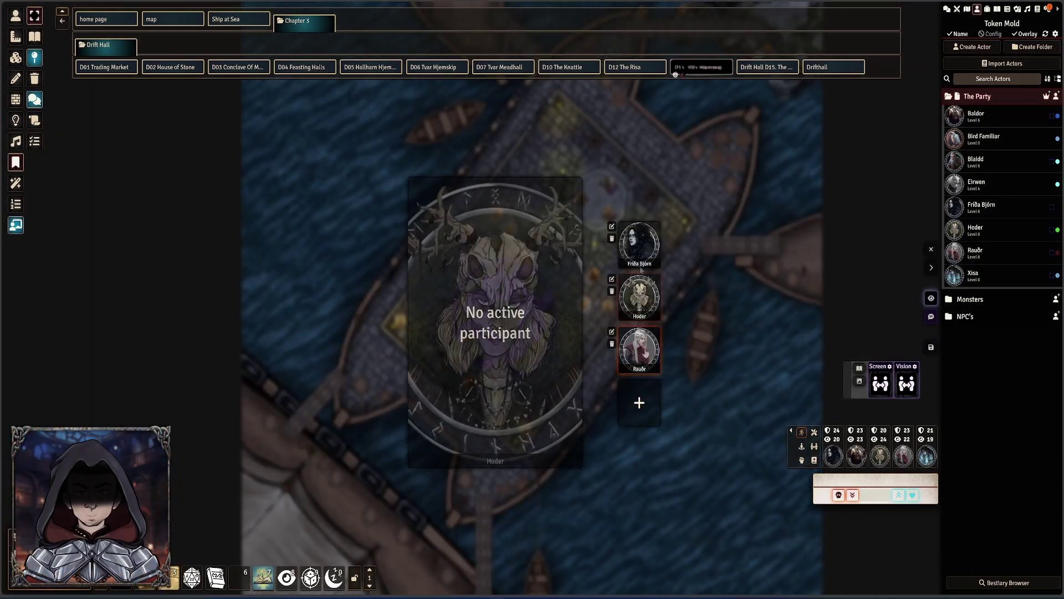
{"action": "left_click", "coordinate": [642, 255]}
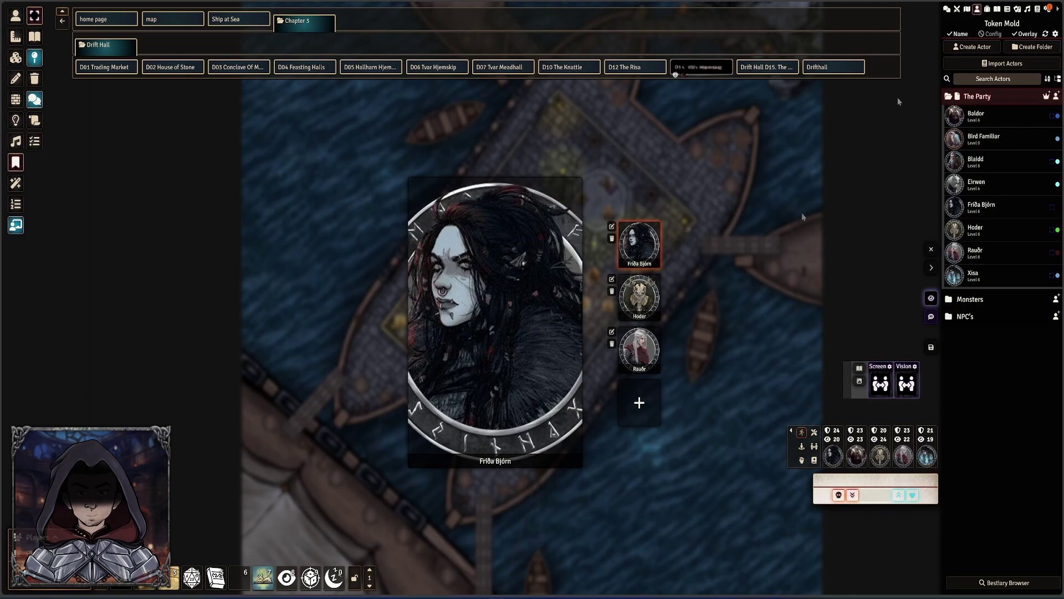
- Minimize the running conversation and open the saved cast conversation from the journal to look through its participants
{"action": "left_click", "coordinate": [997, 10]}
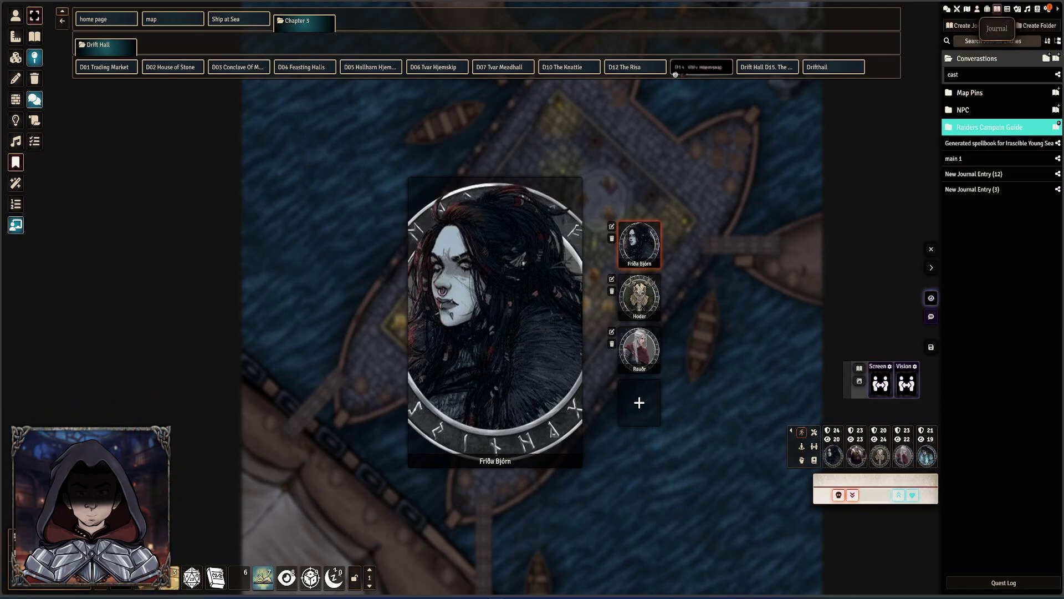
{"action": "left_click", "coordinate": [817, 161]}
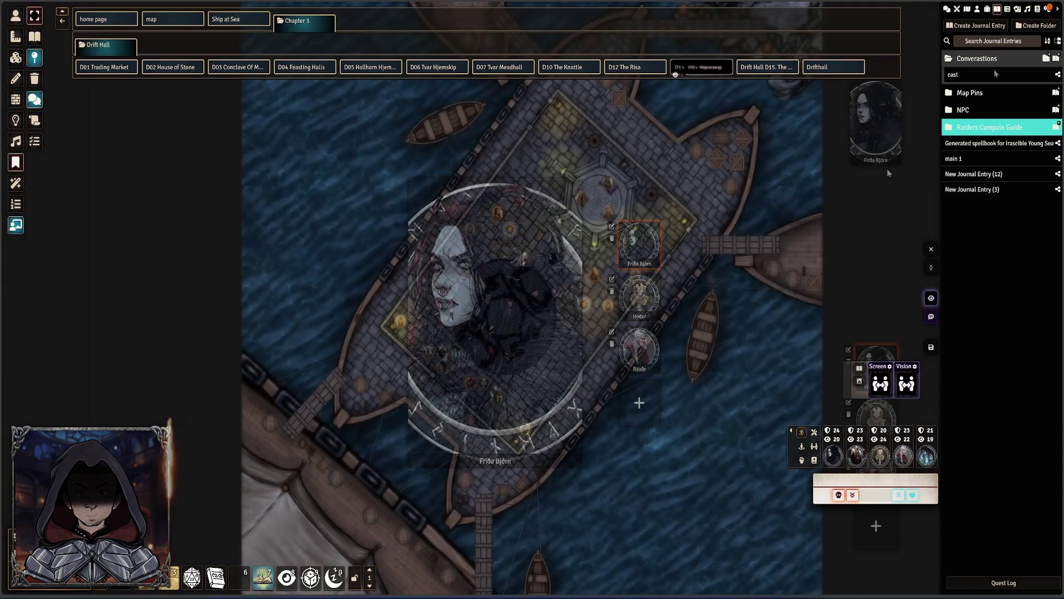
{"action": "left_click", "coordinate": [956, 76]}
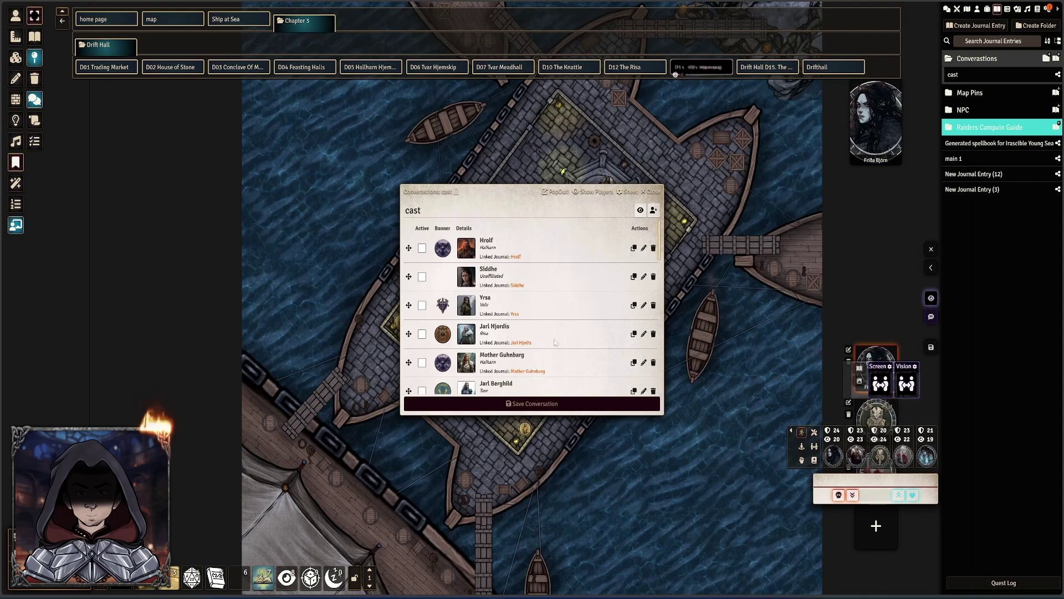
{"action": "scroll", "coordinate": [542, 302], "scroll_direction": "down", "scroll_amount": 3}
{"action": "scroll", "coordinate": [554, 304], "scroll_direction": "up", "scroll_amount": 3}
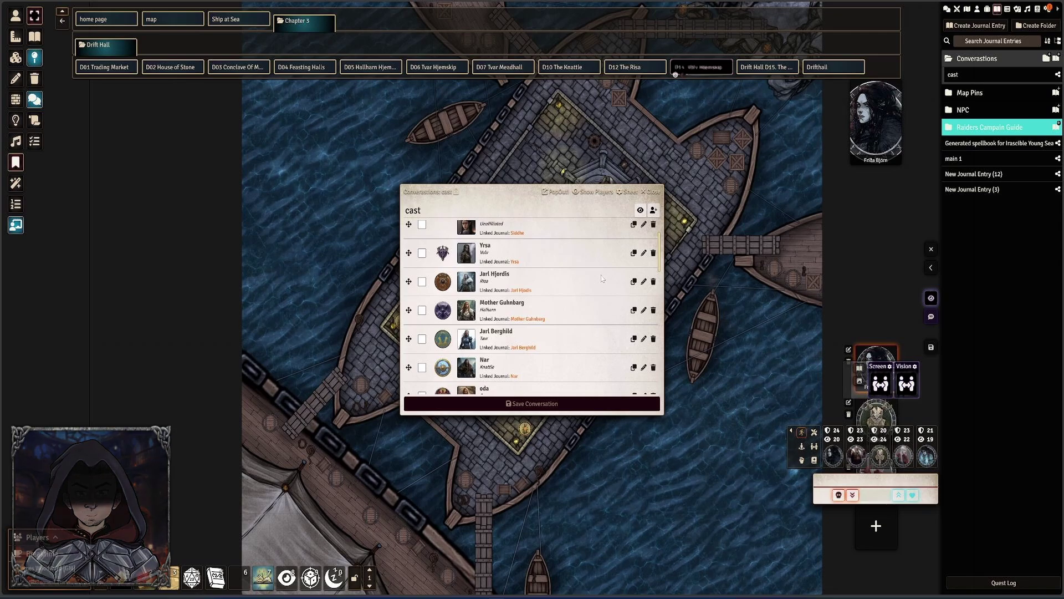
{"action": "scroll", "coordinate": [587, 307], "scroll_direction": "down", "scroll_amount": 3}
{"action": "scroll", "coordinate": [575, 307], "scroll_direction": "down", "scroll_amount": 5}
{"action": "scroll", "coordinate": [574, 305], "scroll_direction": "up", "scroll_amount": 10}
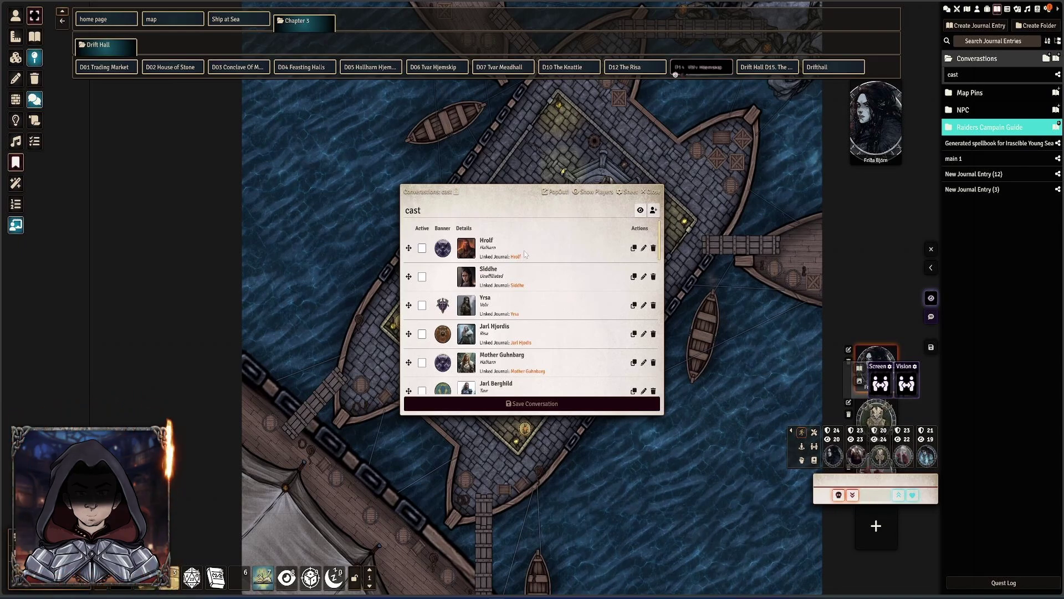
- Review Hrolf's participant and faction configuration in the cast conversation and apply the participant edit
{"action": "left_click", "coordinate": [643, 249]}
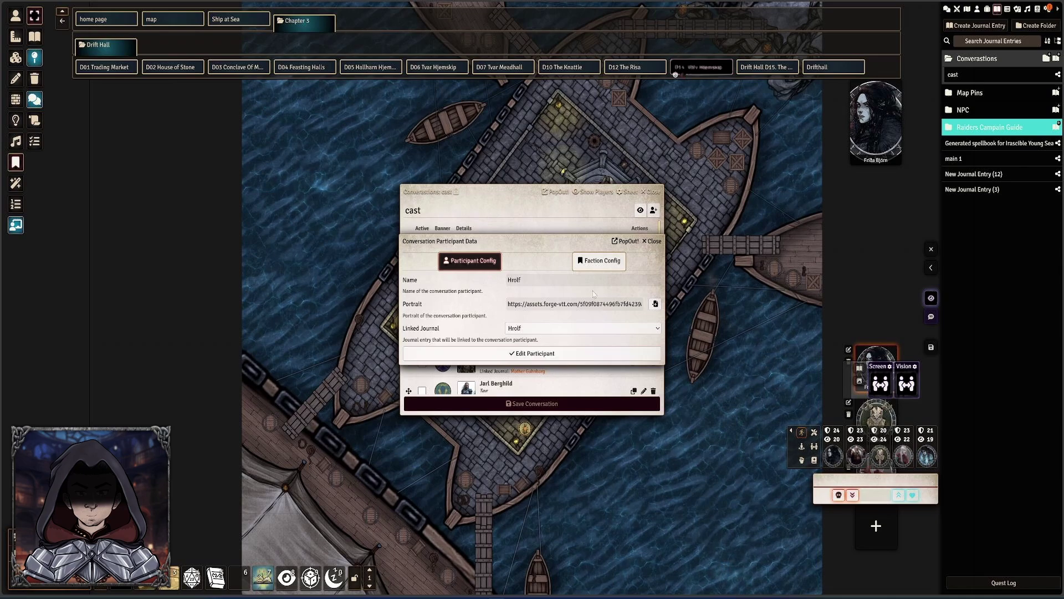
{"action": "left_click", "coordinate": [600, 268]}
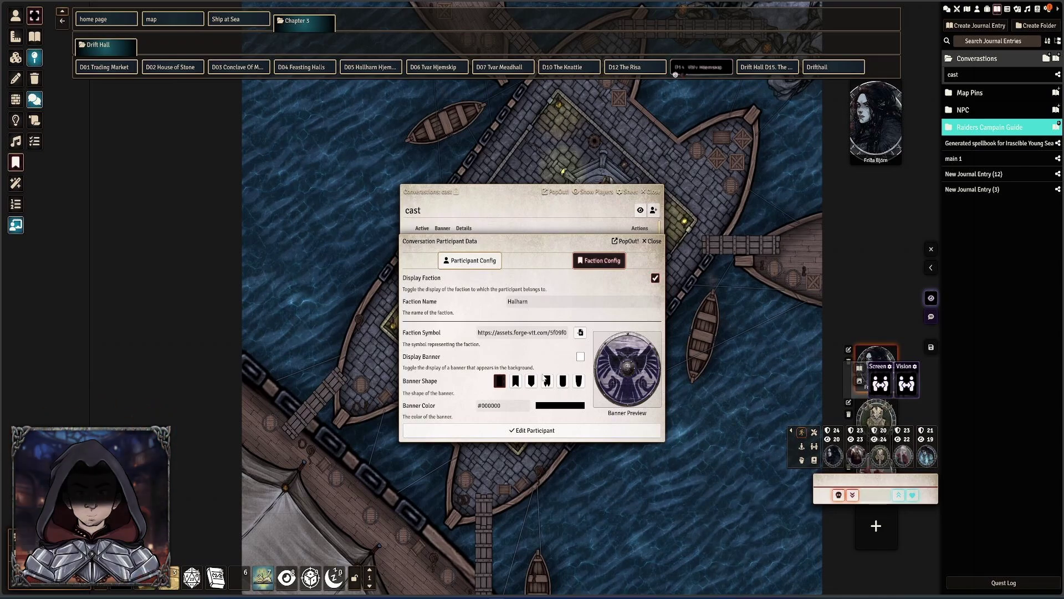
{"action": "left_click", "coordinate": [486, 256]}
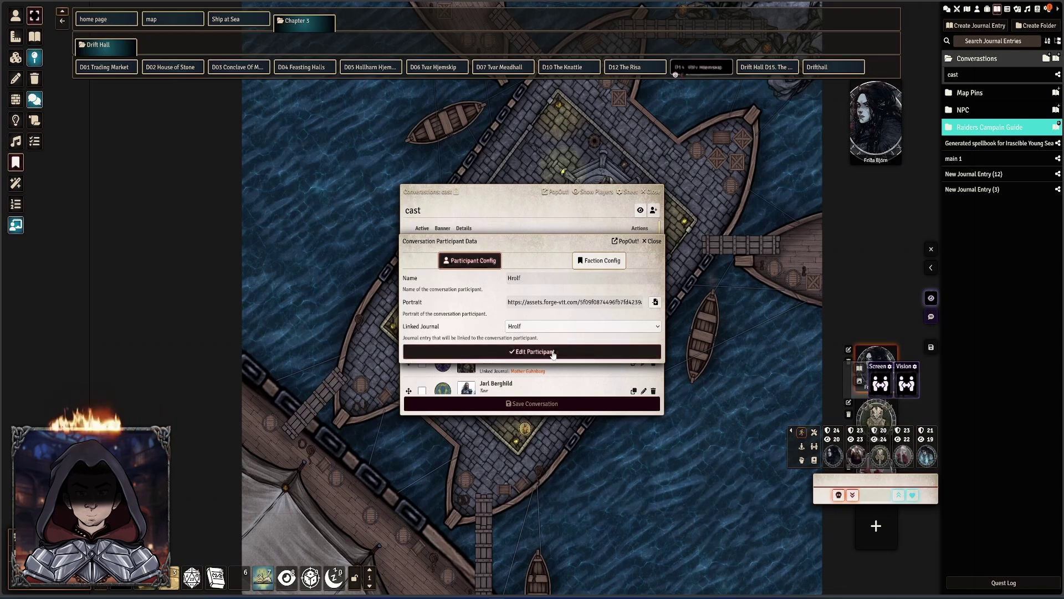
{"action": "left_click", "coordinate": [490, 353]}
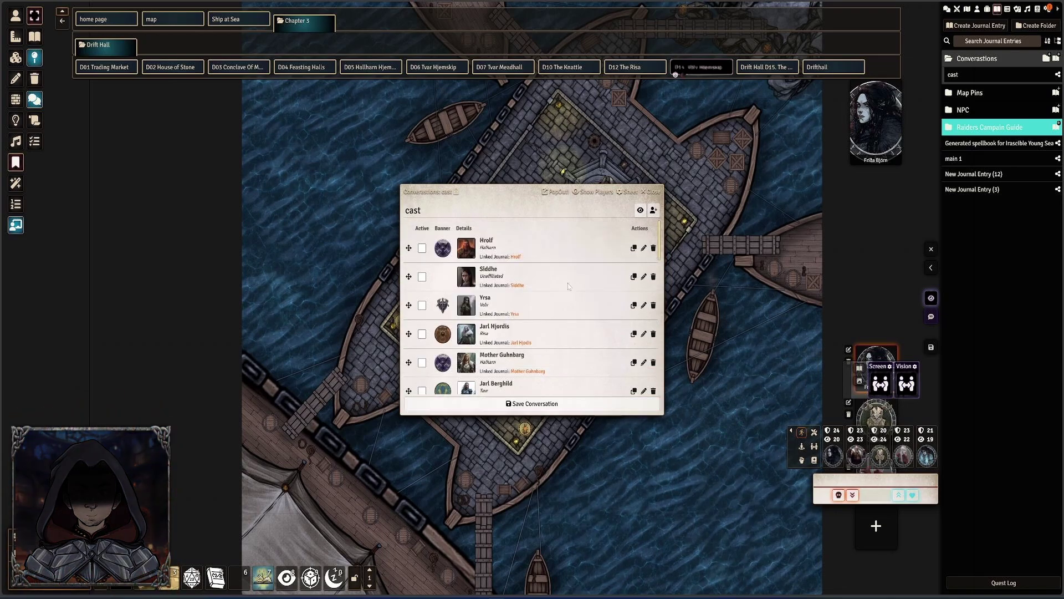
- Activate the saved cast conversation for display and expand it to full size over the scene
{"action": "scroll", "coordinate": [563, 330], "scroll_direction": "down", "scroll_amount": 3}
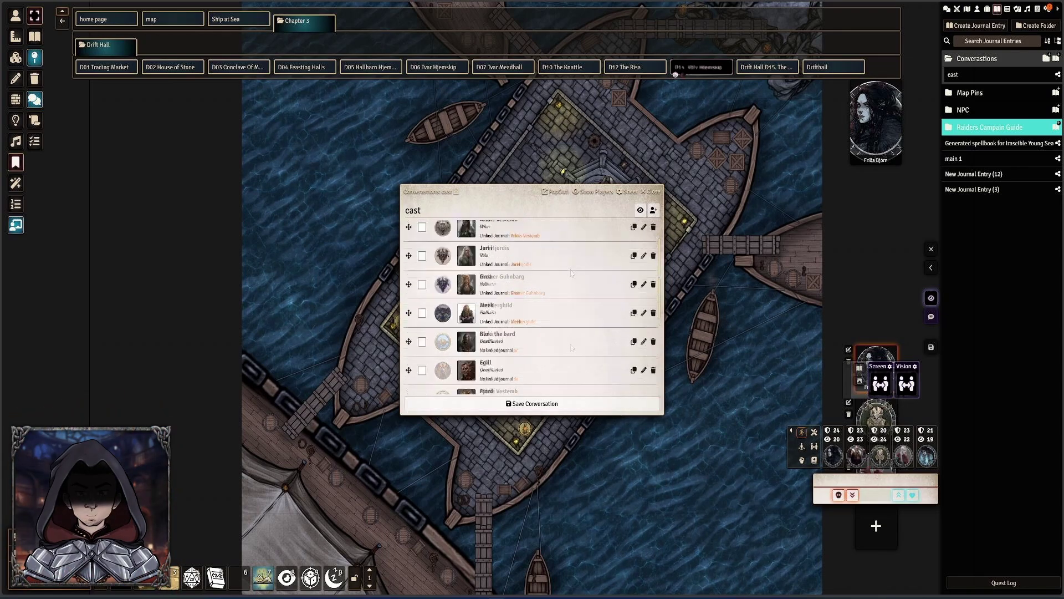
{"action": "scroll", "coordinate": [572, 272], "scroll_direction": "up", "scroll_amount": 3}
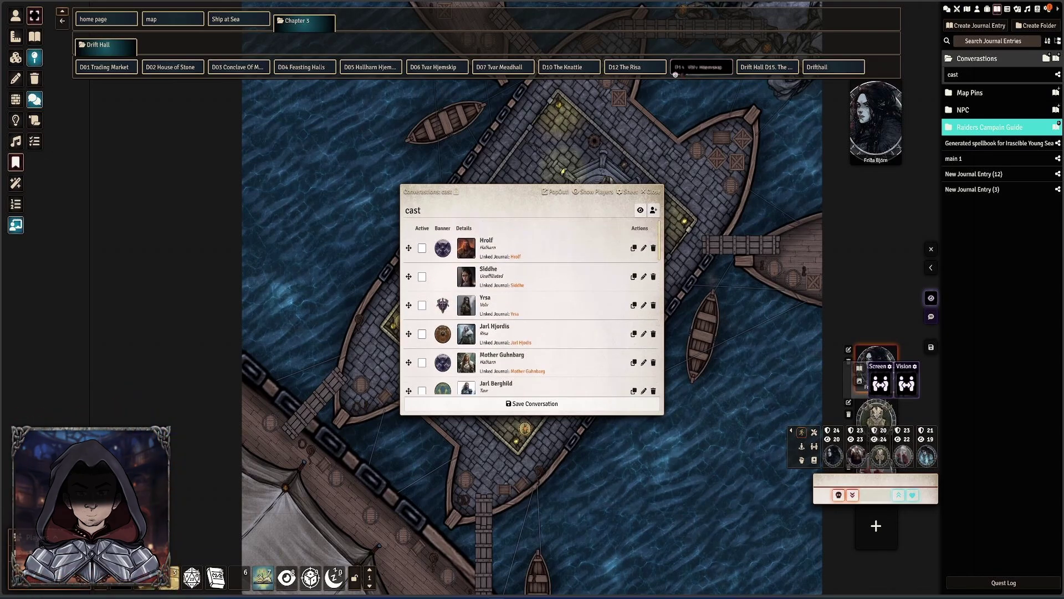
{"action": "left_click", "coordinate": [640, 212]}
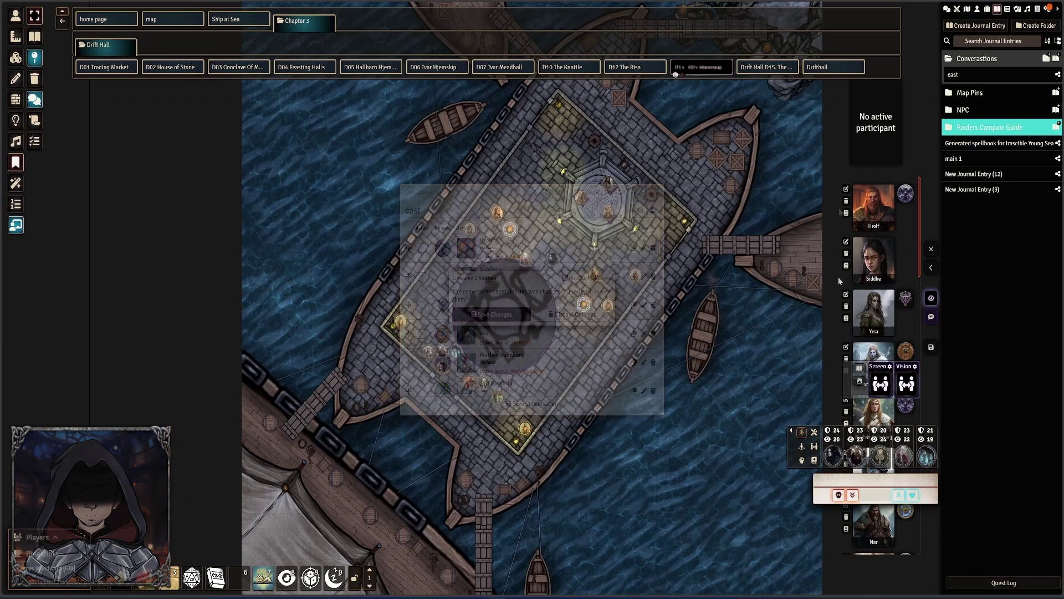
{"action": "left_click", "coordinate": [931, 269]}
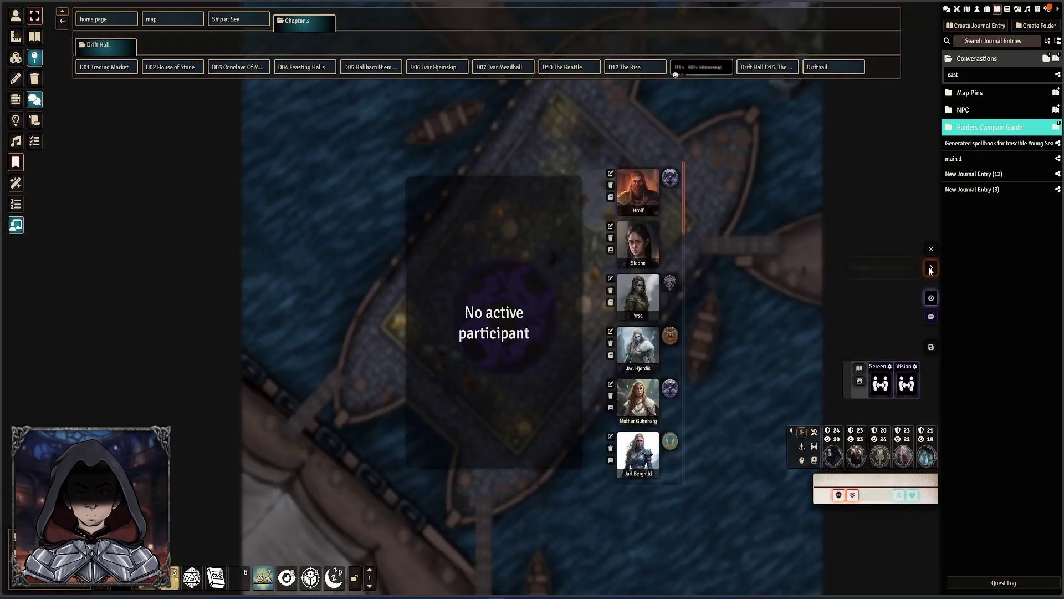
- Switch the active participant through Yrsa, Jarl Hjordis and Mother Guhnbarg, and browse down the cast to show Meek
{"action": "left_click", "coordinate": [632, 294]}
{"action": "left_click", "coordinate": [638, 343]}
{"action": "left_click", "coordinate": [638, 399]}
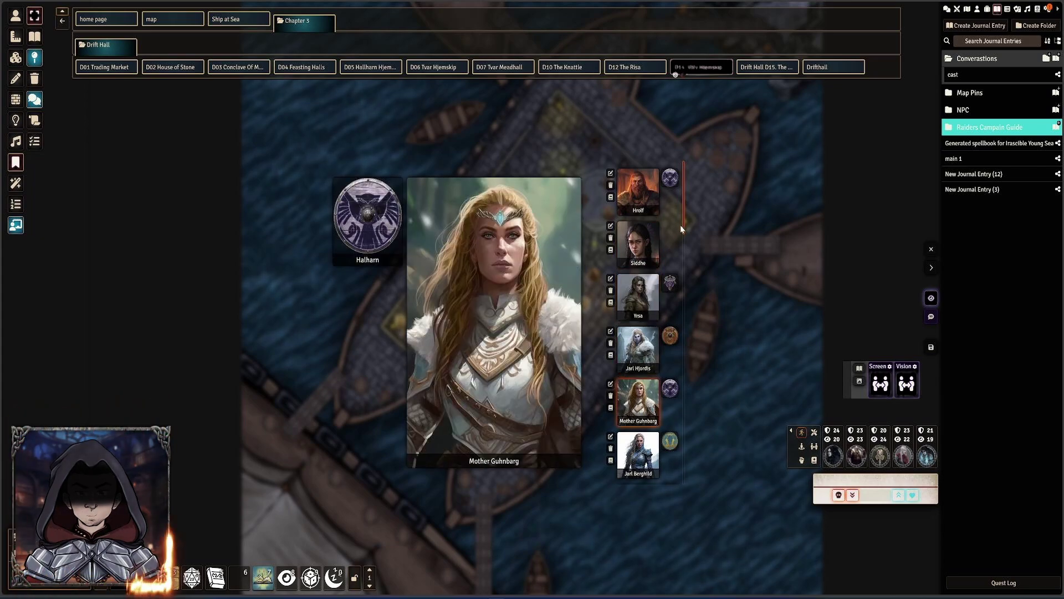
{"action": "left_click_drag", "start_coordinate": [684, 222], "coordinate": [688, 348]}
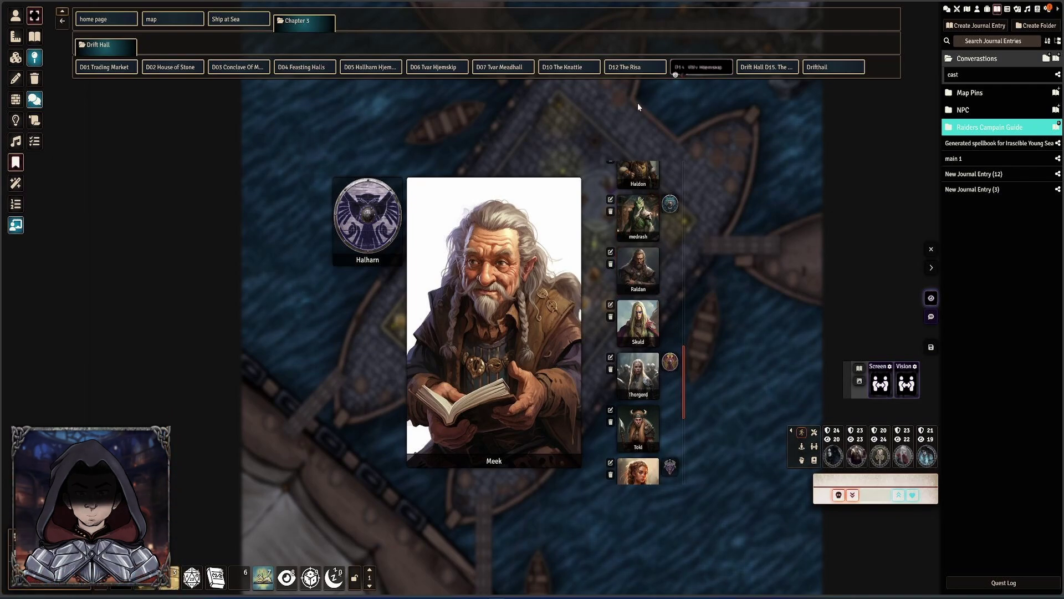
- Switch to the D12 The Risa scene and view the Scene Conversation choices in its ambience configuration
{"action": "left_click", "coordinate": [625, 73]}
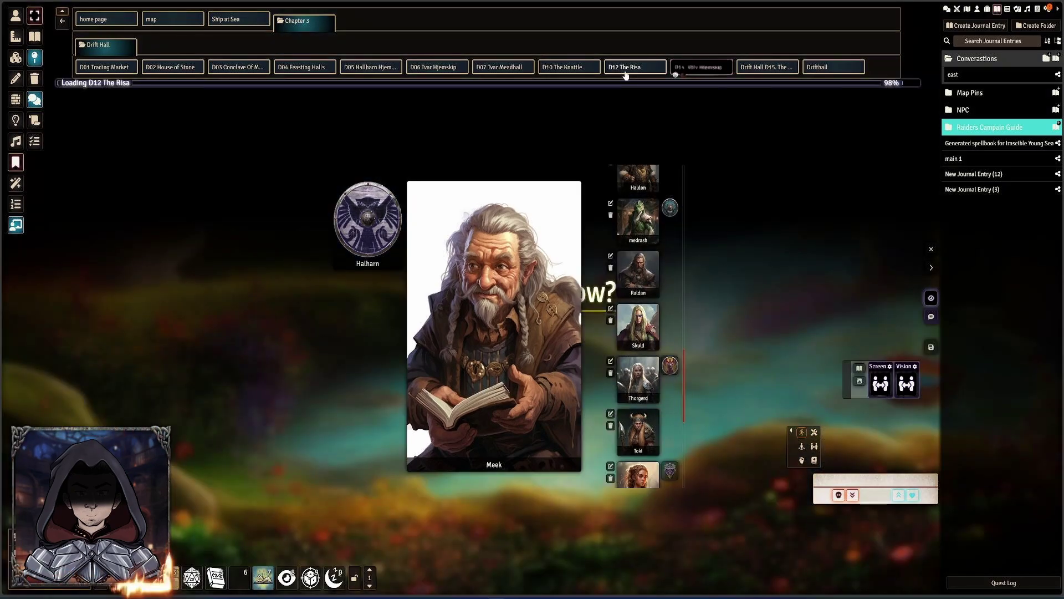
{"action": "right_click", "coordinate": [625, 73]}
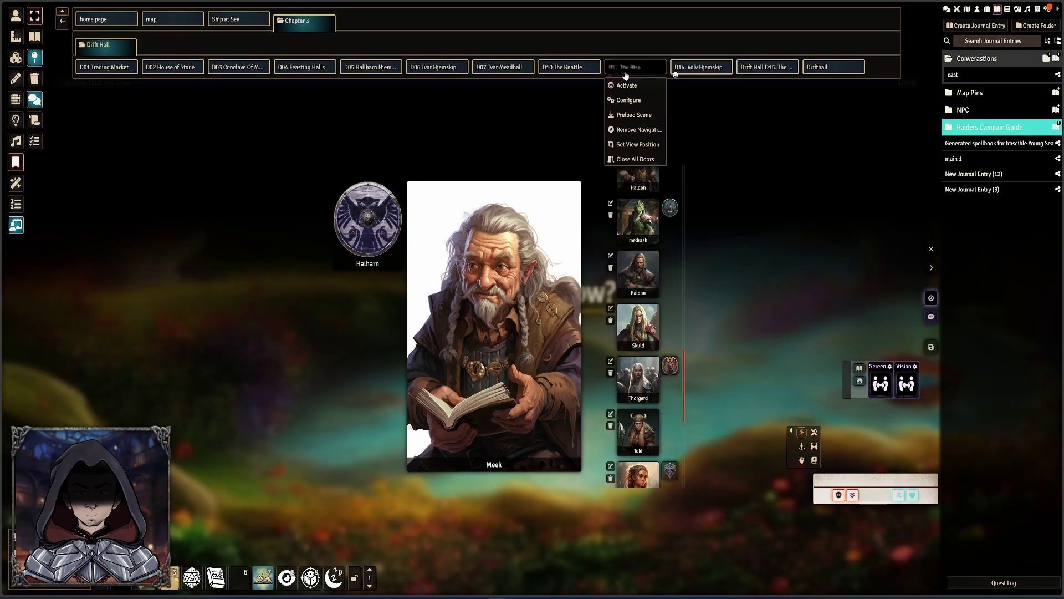
{"action": "left_click", "coordinate": [630, 100]}
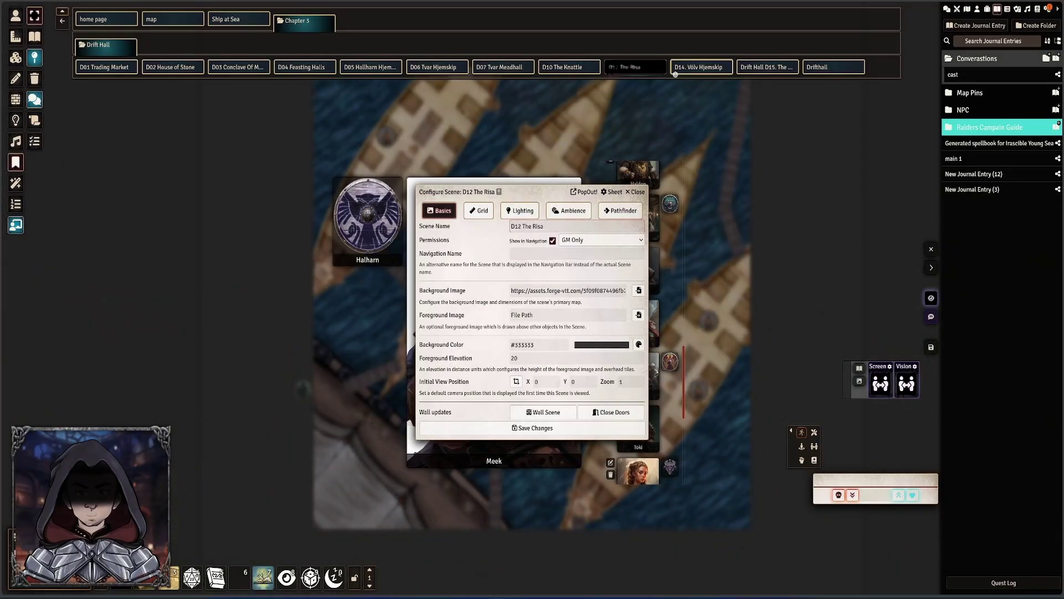
{"action": "left_click", "coordinate": [569, 213]}
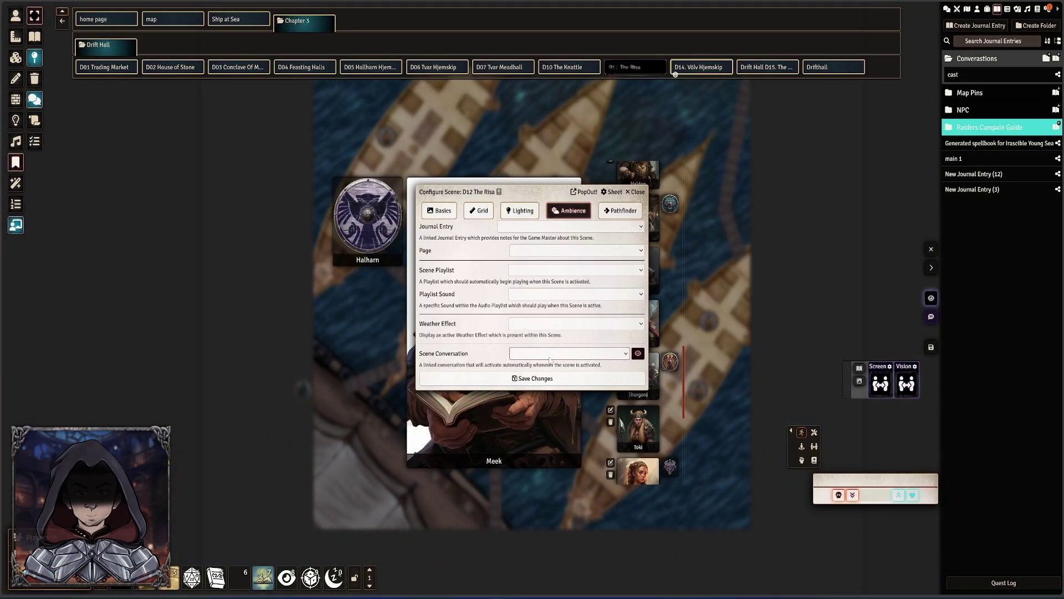
{"action": "left_click", "coordinate": [551, 354]}
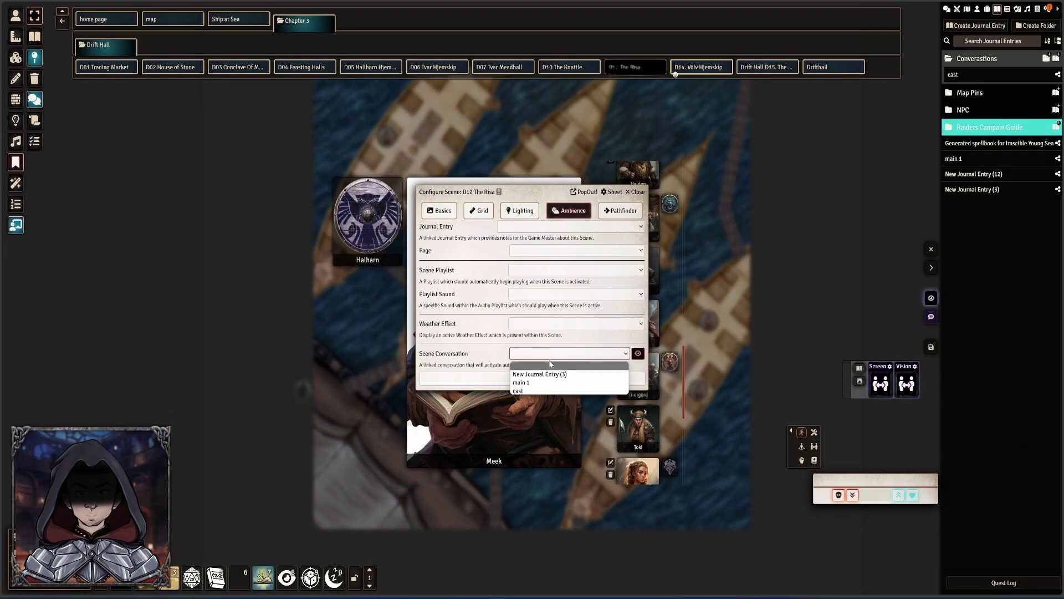
{"action": "left_click", "coordinate": [537, 390]}
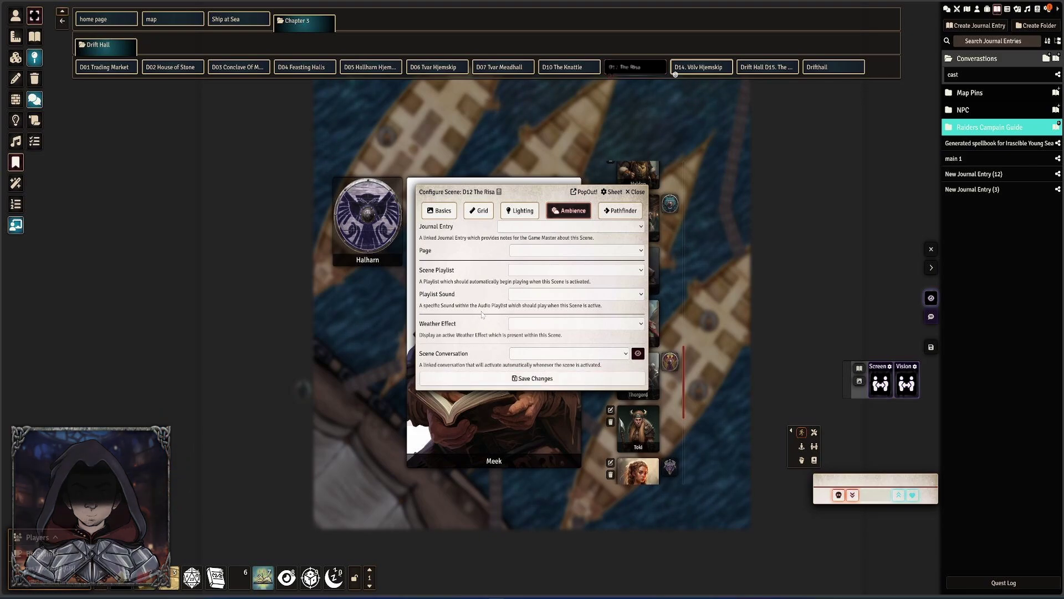
- Close the scene configuration, make Fjord the active participant and browse back up the cast
{"action": "left_click", "coordinate": [634, 280]}
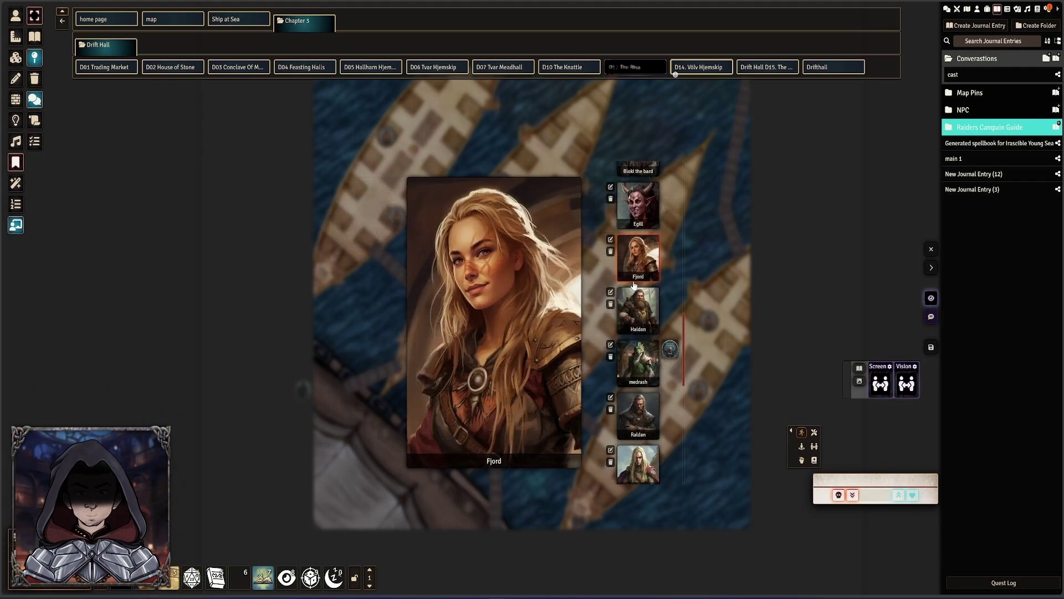
{"action": "scroll", "coordinate": [638, 285], "scroll_direction": "up", "scroll_amount": 3}
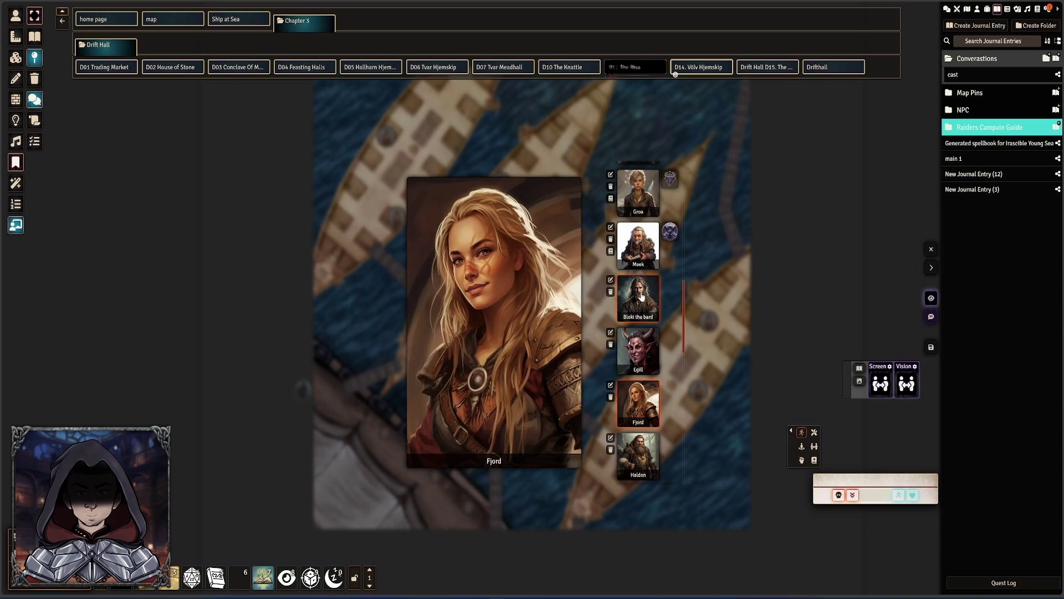
{"action": "scroll", "coordinate": [641, 299], "scroll_direction": "up", "scroll_amount": 3}
{"action": "scroll", "coordinate": [639, 305], "scroll_direction": "up", "scroll_amount": 2}
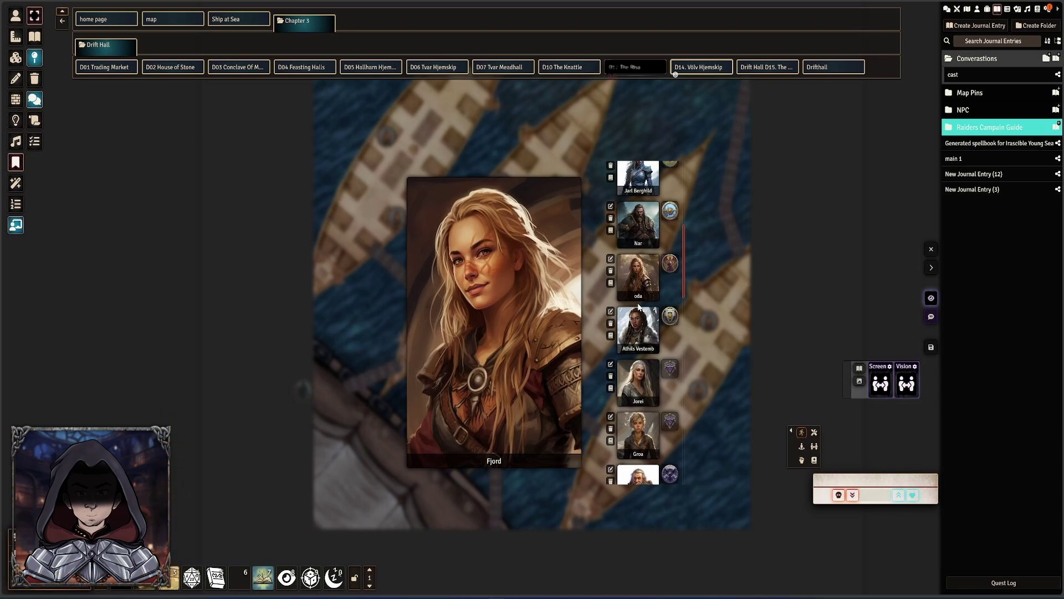